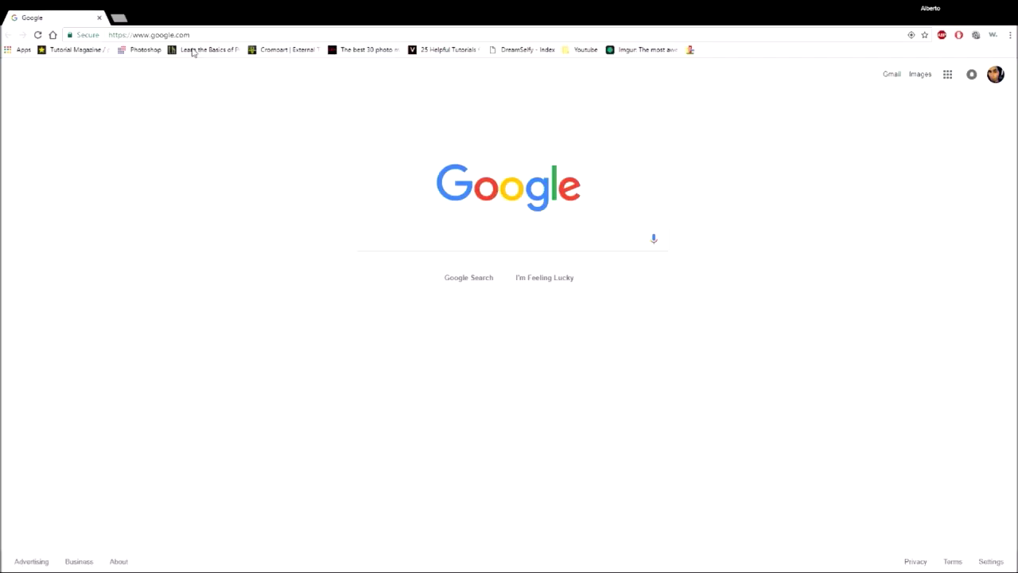
Step: Sign in to AdSense at adsense.com with the account password
left_click(211, 33)
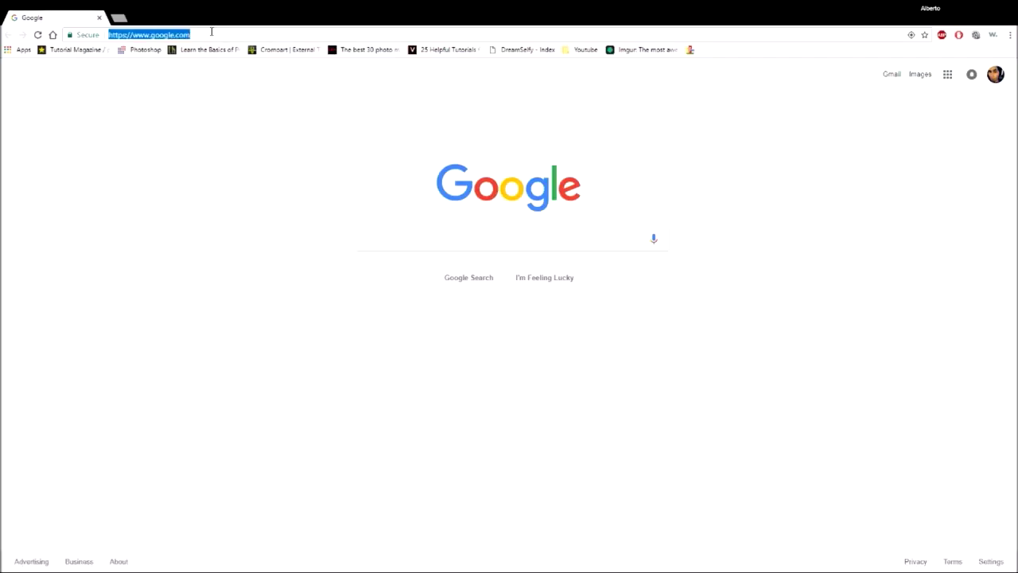
type("adse")
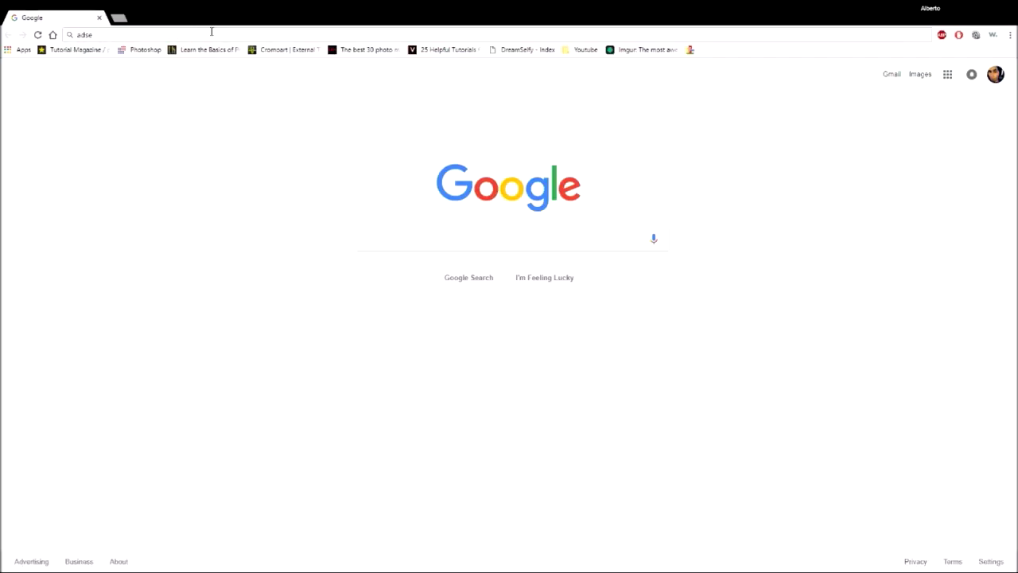
type("nse")
type(".com")
key("Return")
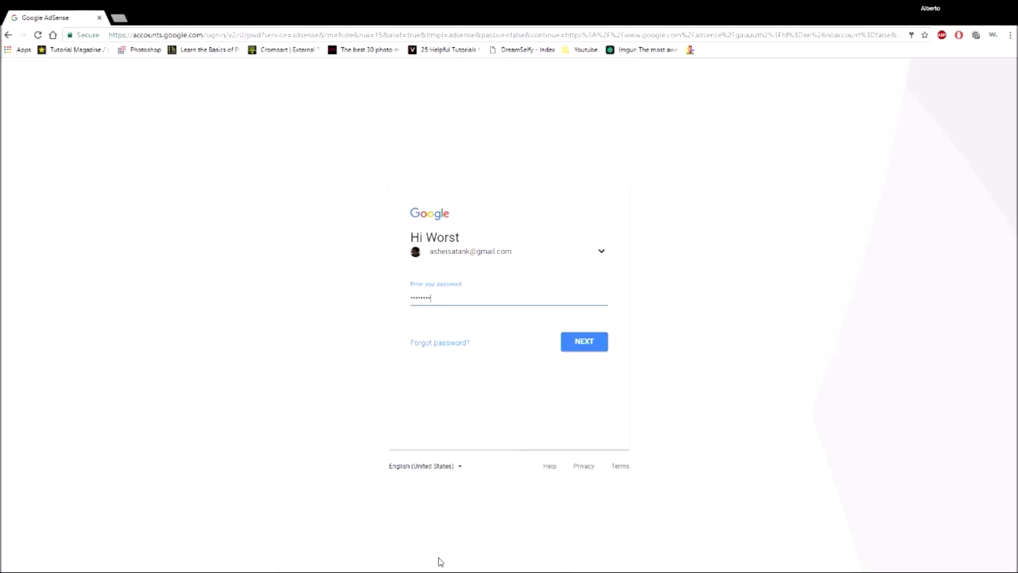
left_click(595, 342)
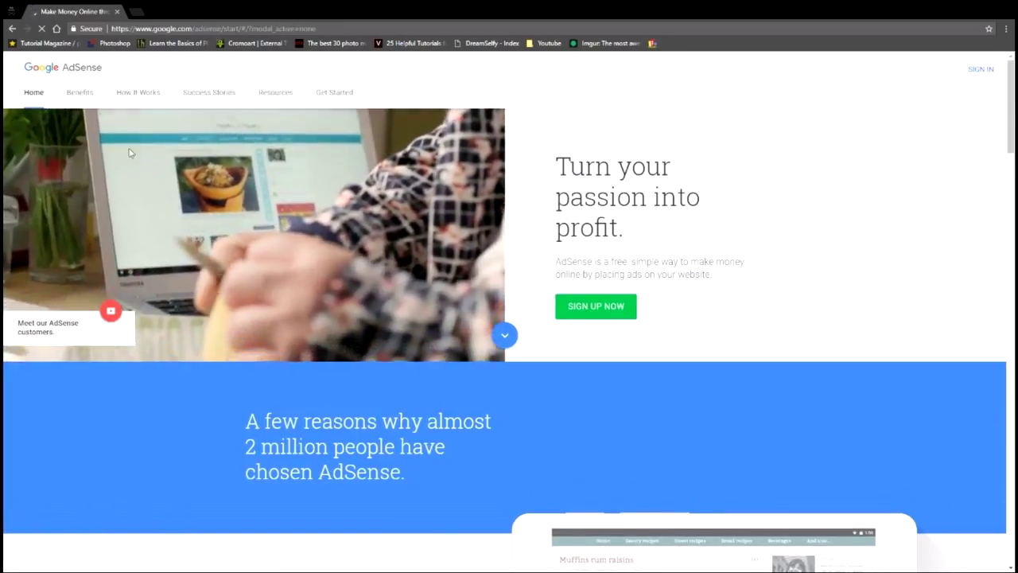
Step: Sign up with a website URL and United States, then advance the welcome tour
left_click(612, 309)
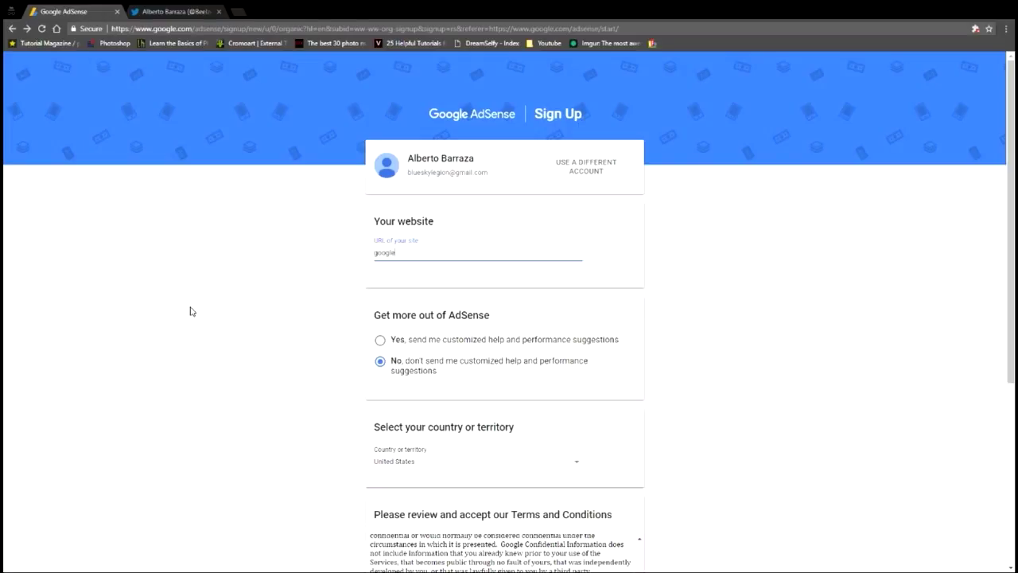
type("plus.com")
scroll(190, 310, "down", 5)
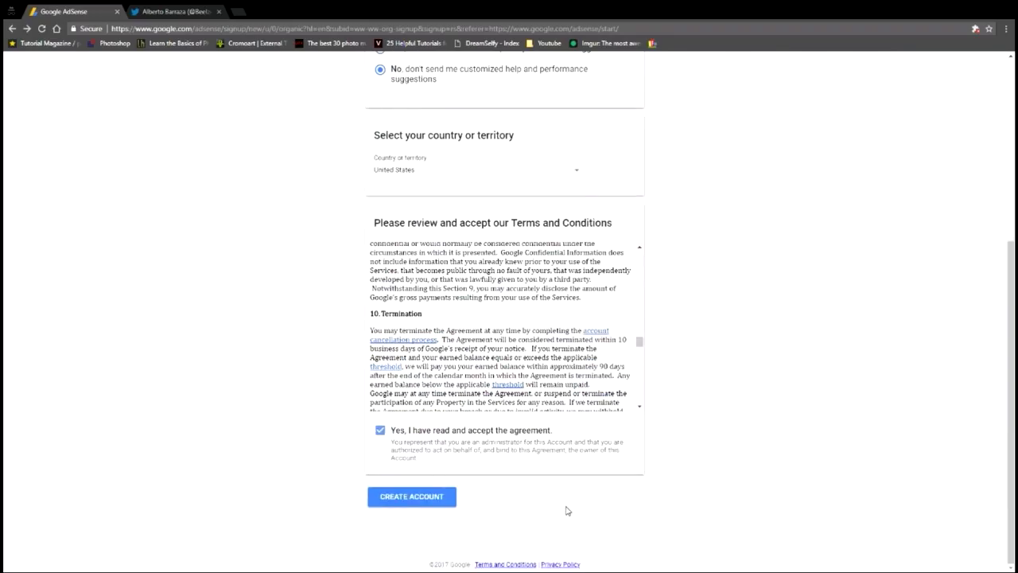
left_click(437, 498)
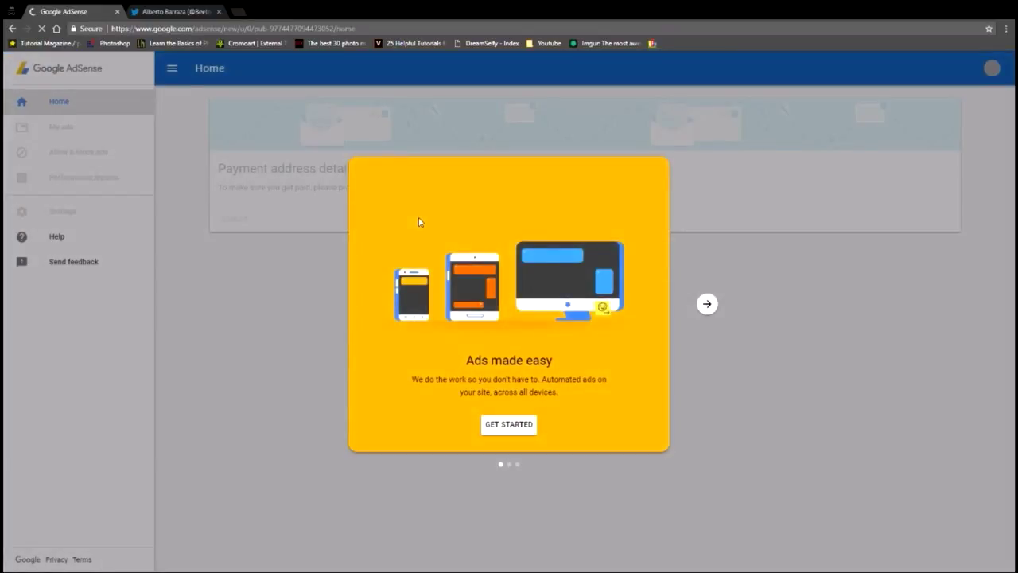
left_click(707, 304)
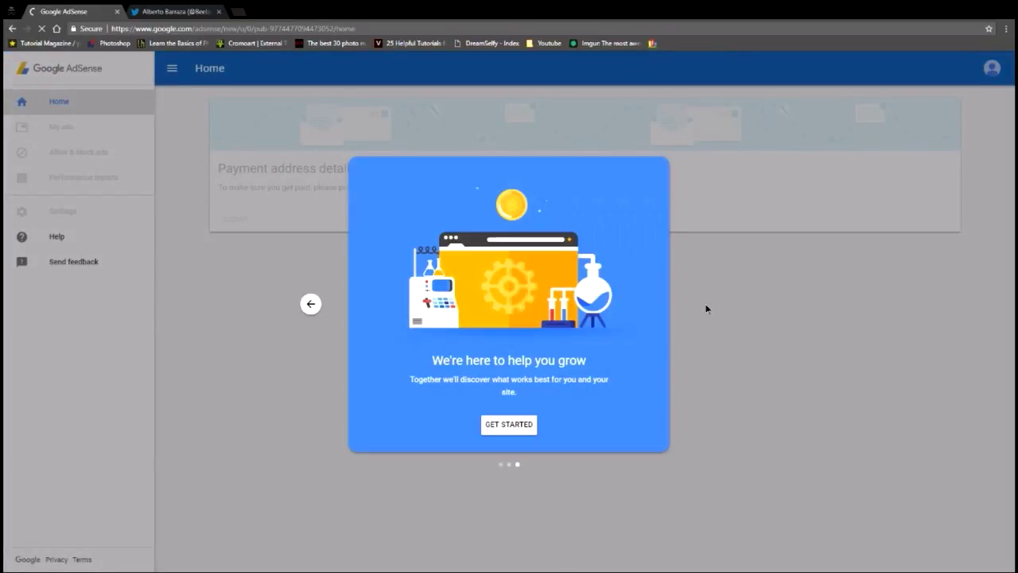
Step: Close the welcome tour with Get Started to reveal the payment address form
left_click(513, 421)
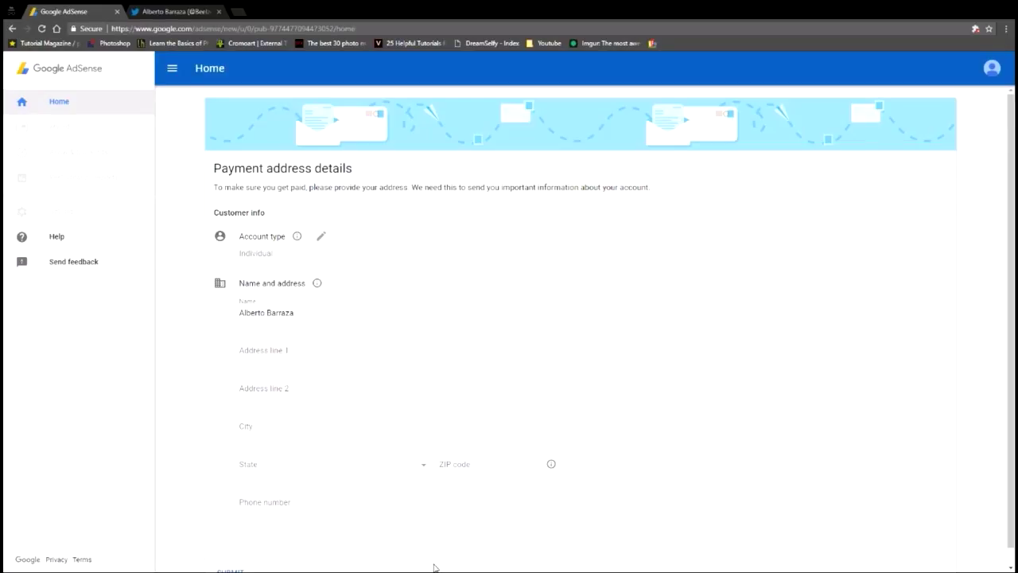
Step: Keep the account type as Individual and submit the payment address details
left_click(298, 254)
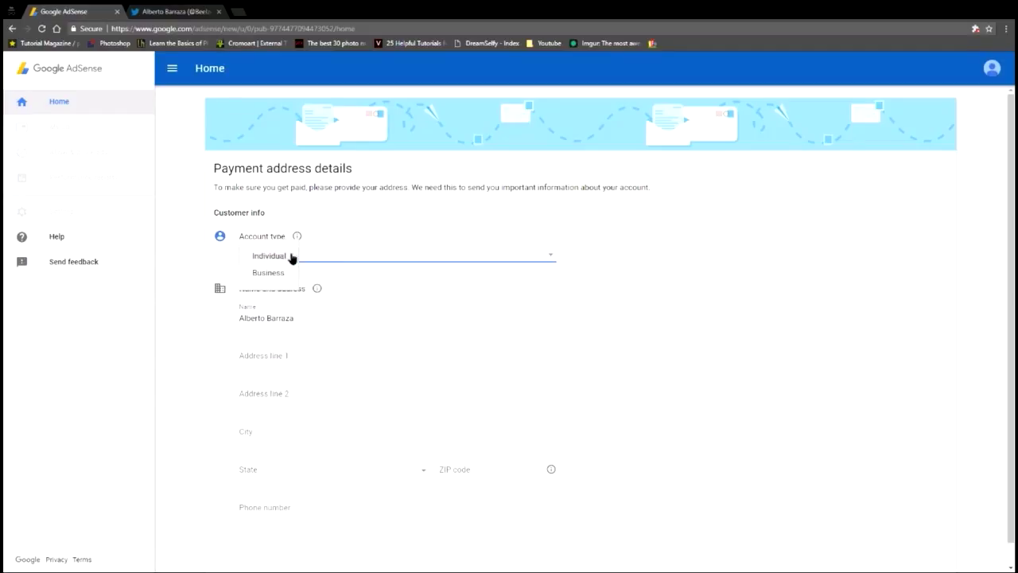
left_click(292, 257)
scroll(284, 366, "down", 1)
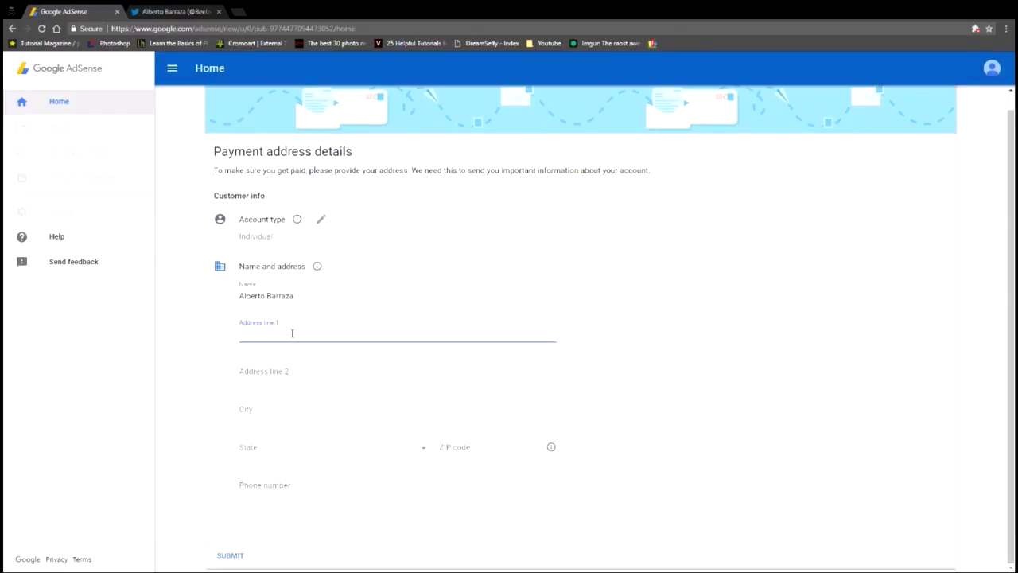
type("7")
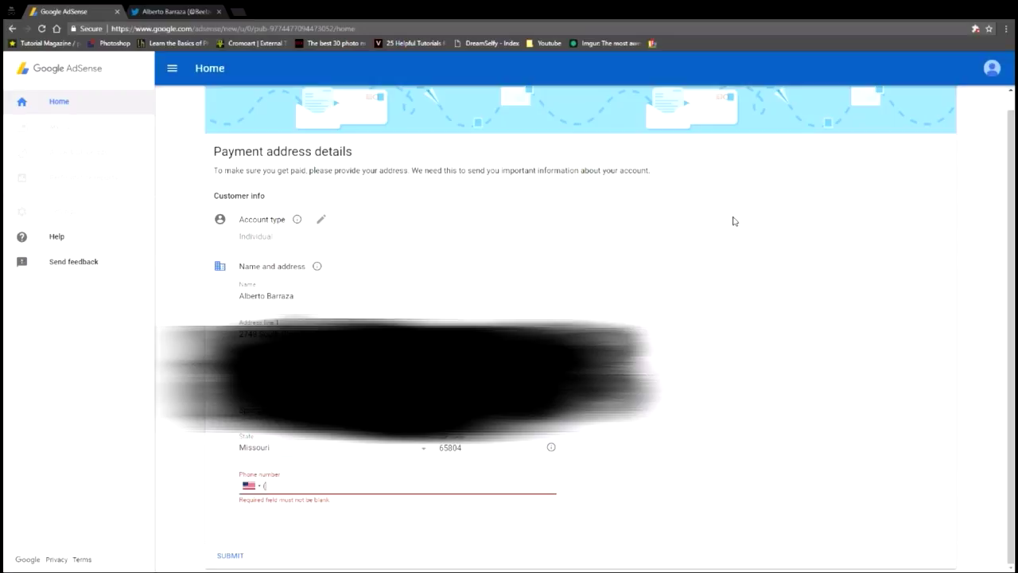
type("41")
type("5-8")
type("02")
left_click(231, 555)
Step: Fix the phone number's formatting and resubmit the payment address details
left_click_drag(284, 486, 315, 493)
key("BackSpace")
left_click(231, 554)
left_click(230, 554)
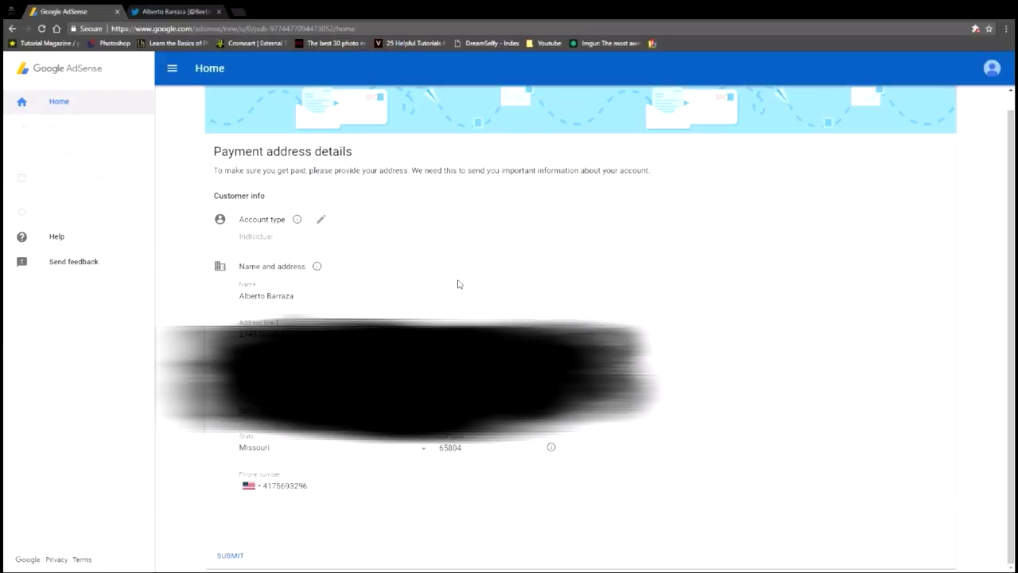
left_click(415, 489)
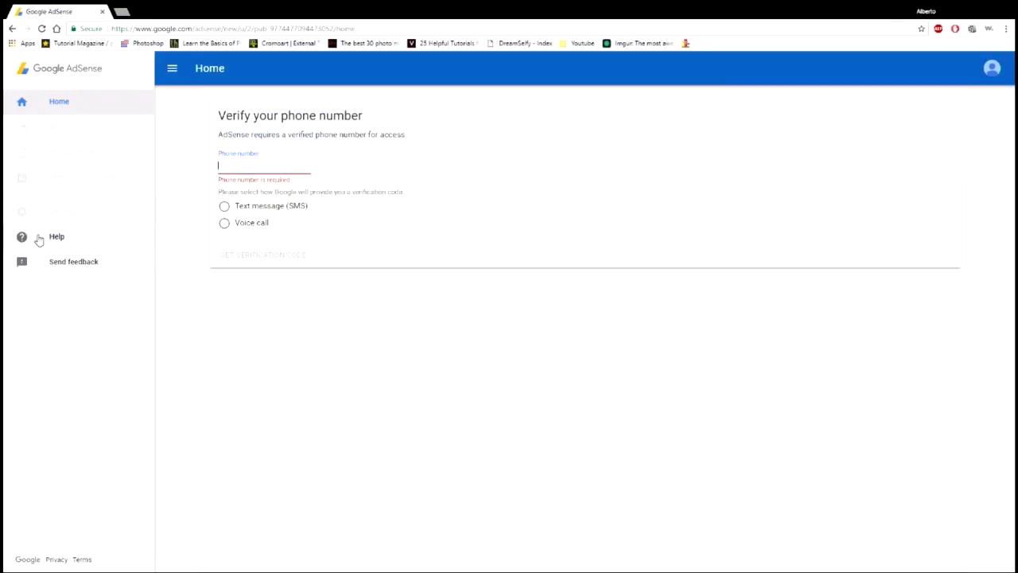
type("+1-")
type("xxx")
type("-xx")
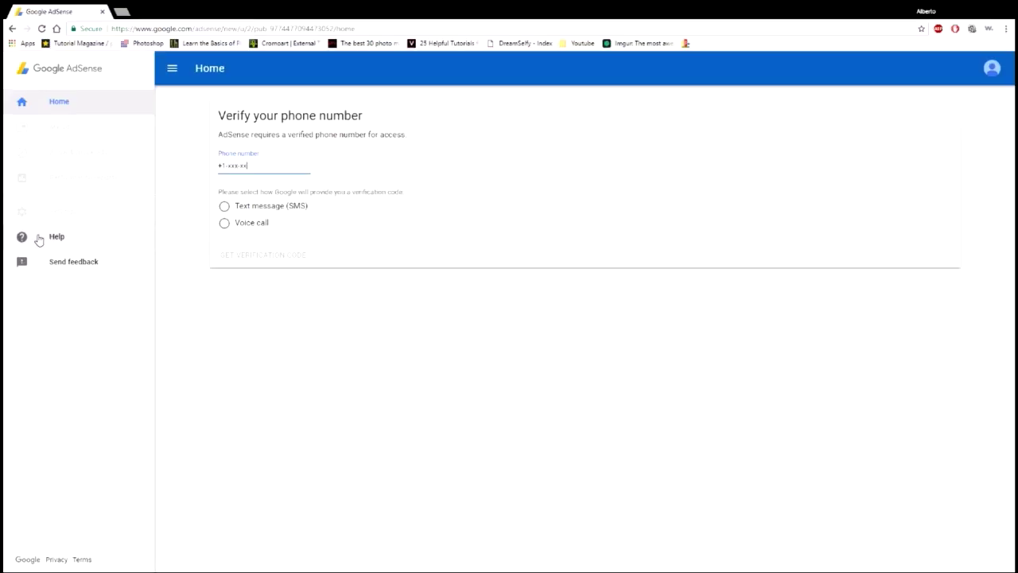
type("x-xxxx")
Step: Request a verification code by text message (SMS) for the entered phone number
left_click(224, 205)
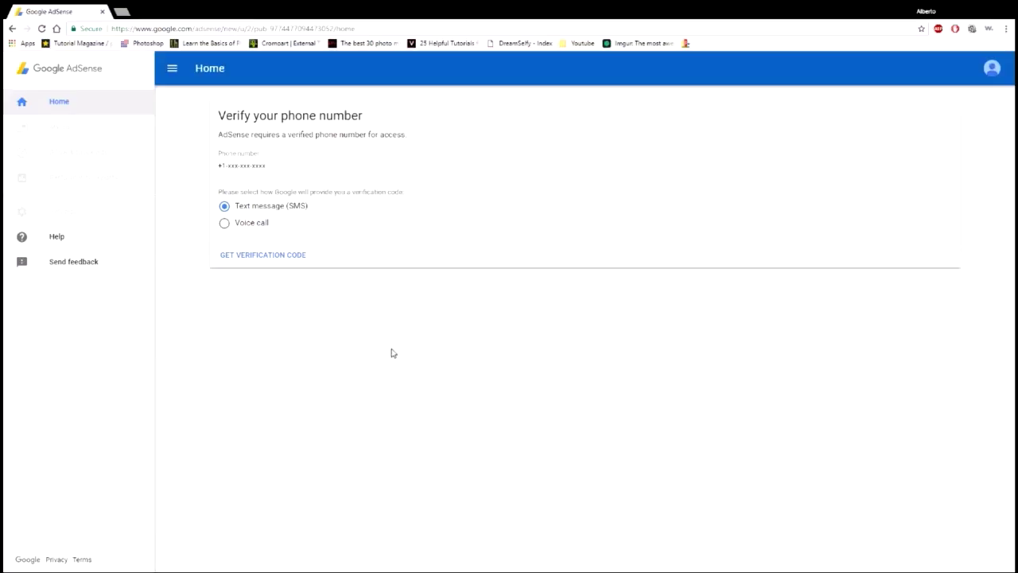
left_click(278, 257)
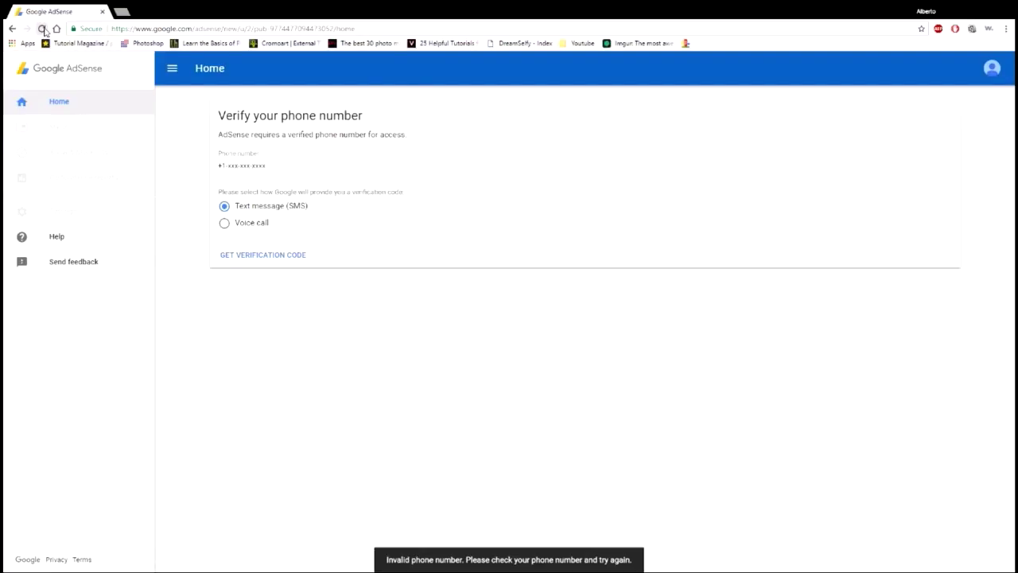
left_click_drag(291, 165, 230, 167)
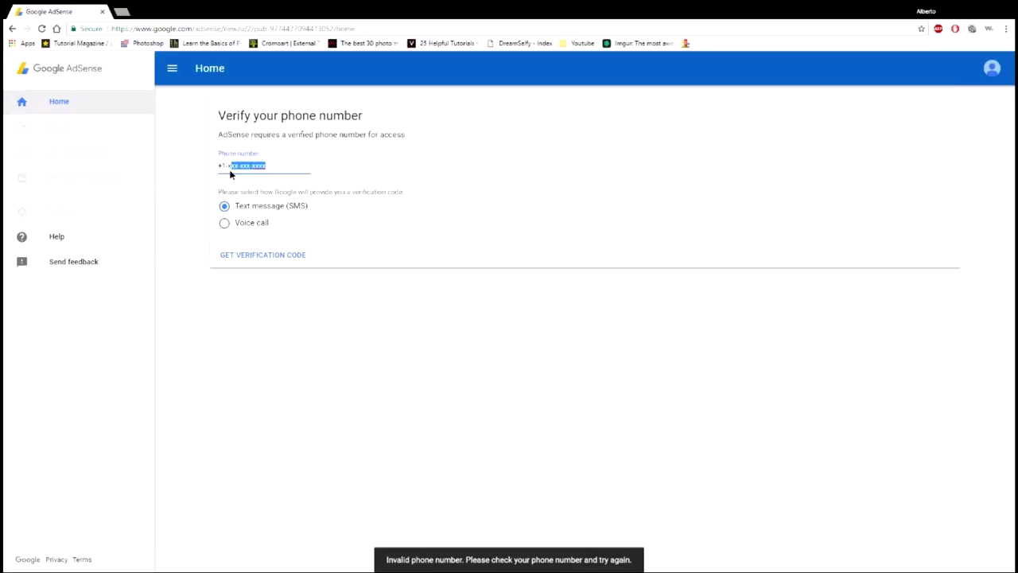
type("417")
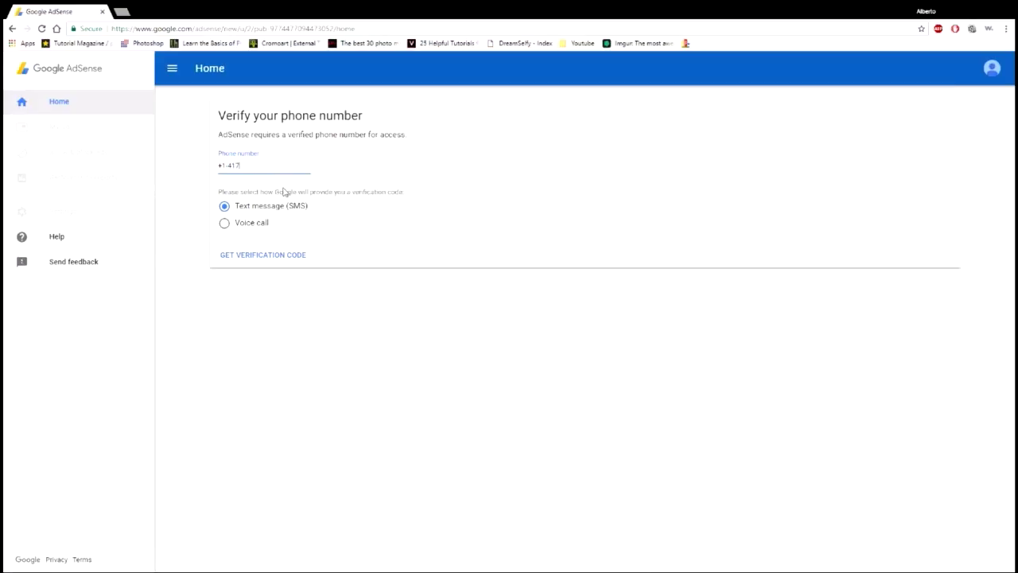
type("8")
type("5")
type("8027")
left_click(277, 256)
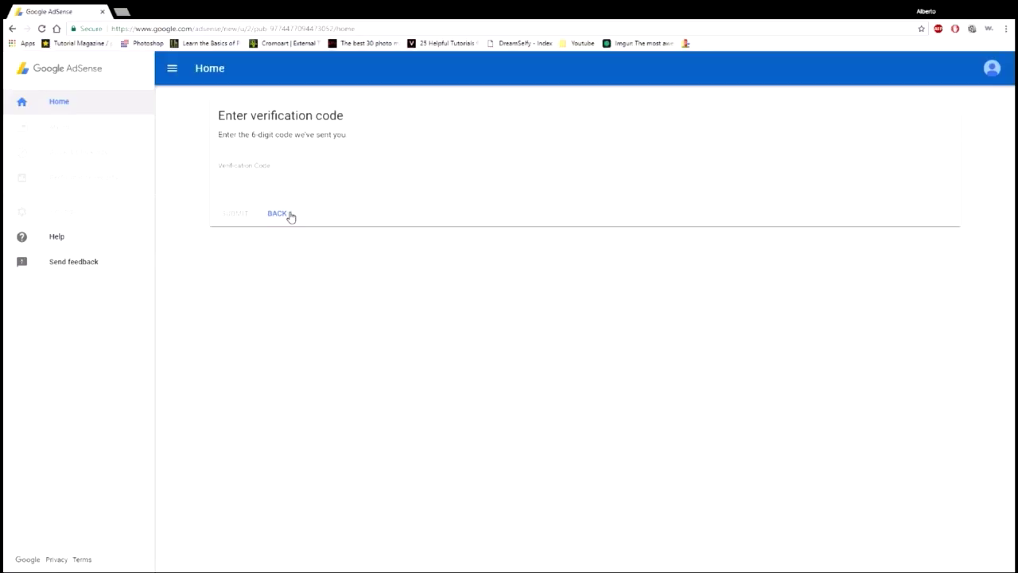
Step: Enter the six-digit verification code and submit it
left_click(244, 176)
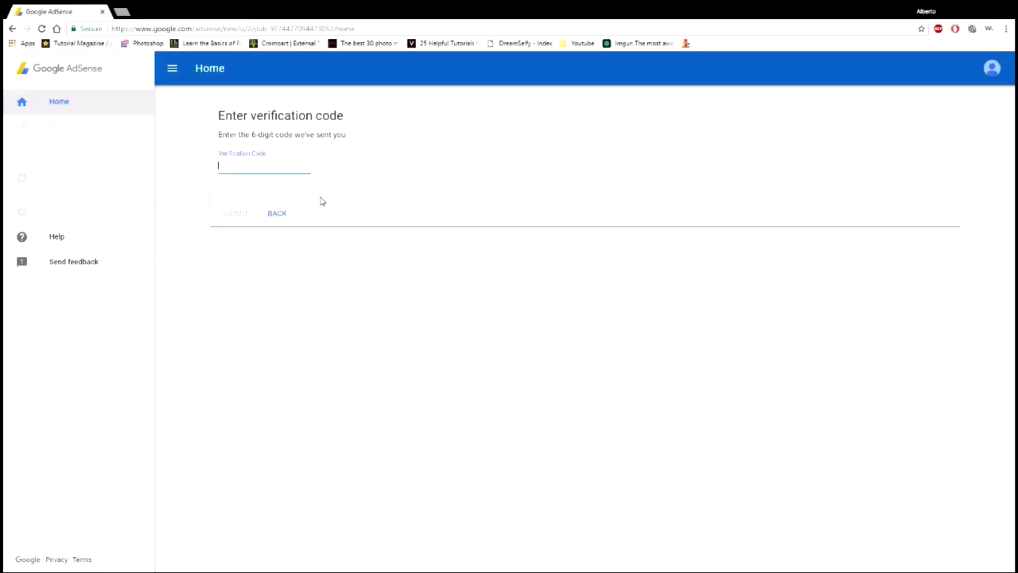
type("******")
left_click(235, 212)
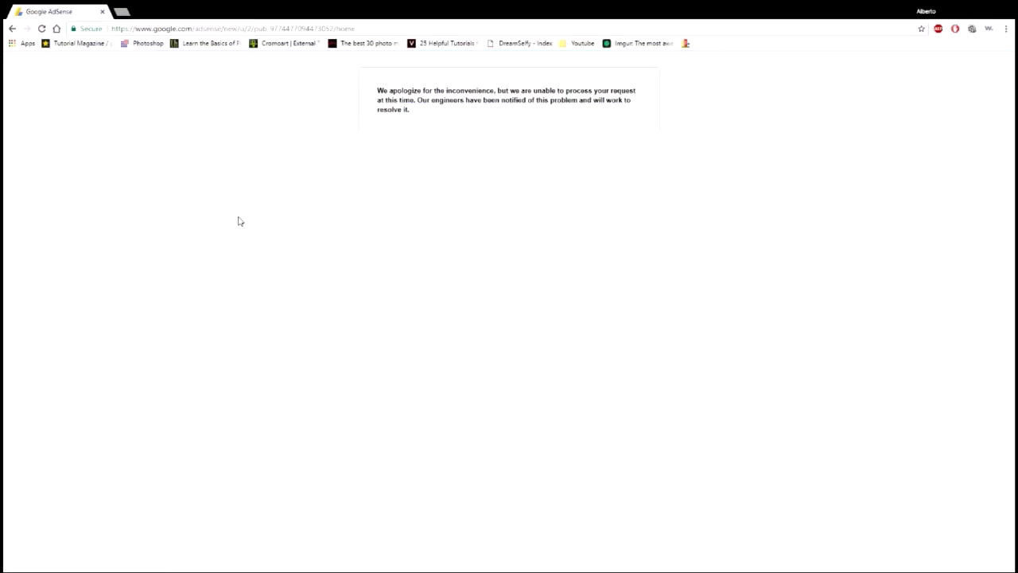